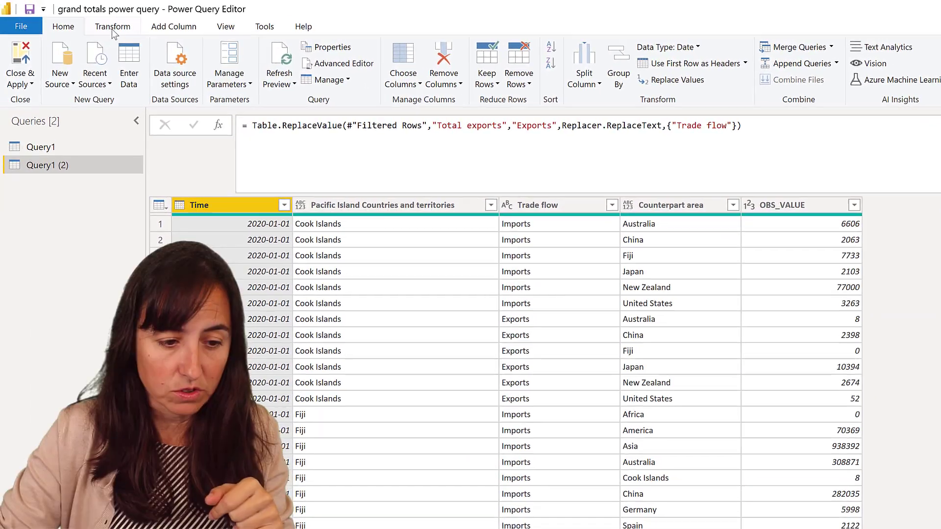
# Start a Group By in Advanced mode, grouping by Time.
pyautogui.click(91, 22)
pyautogui.click(16, 68)
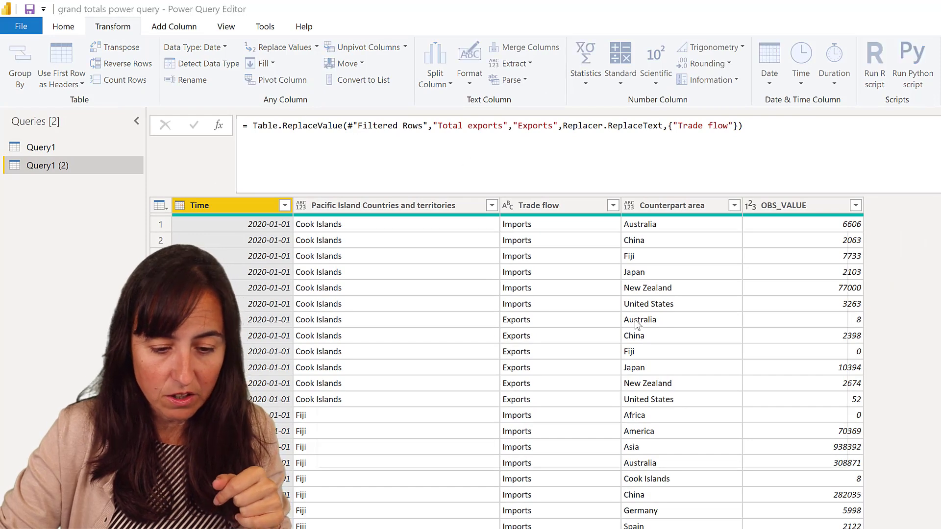
pyautogui.click(414, 305)
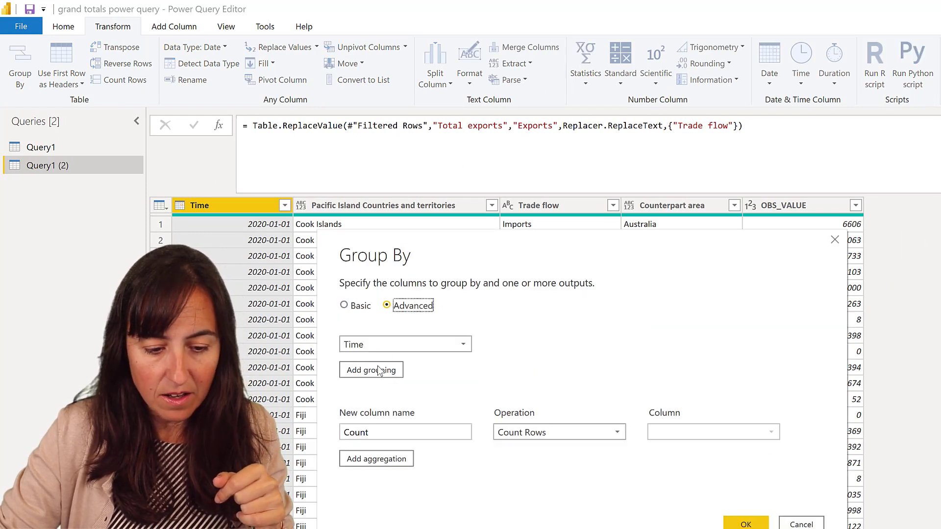
# Add Pacific Island Countries and territories and Trade flow as extra grouping columns.
pyautogui.click(375, 370)
pyautogui.click(375, 370)
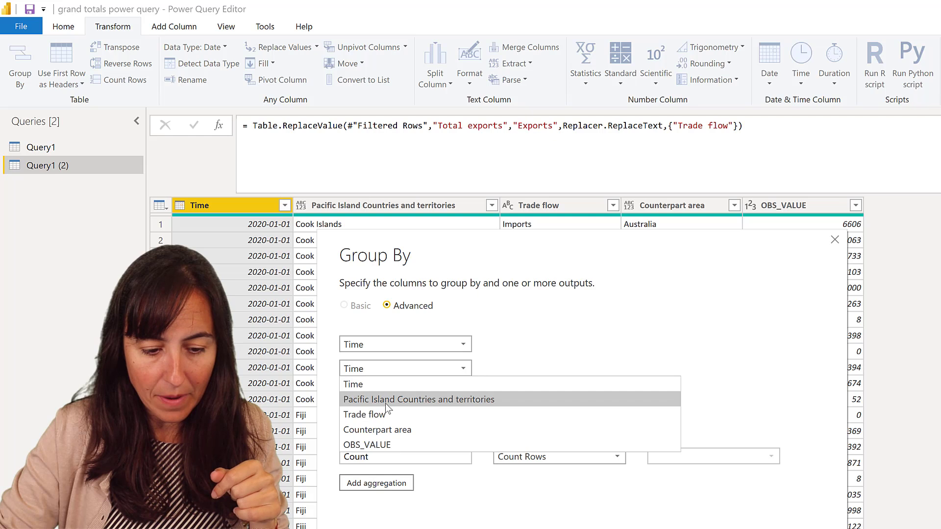
pyautogui.click(386, 403)
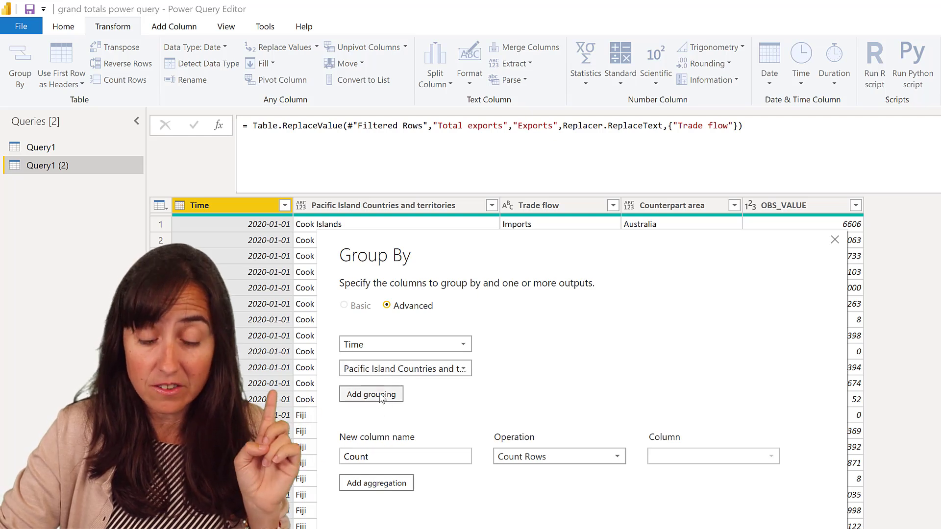
pyautogui.click(381, 396)
pyautogui.click(384, 393)
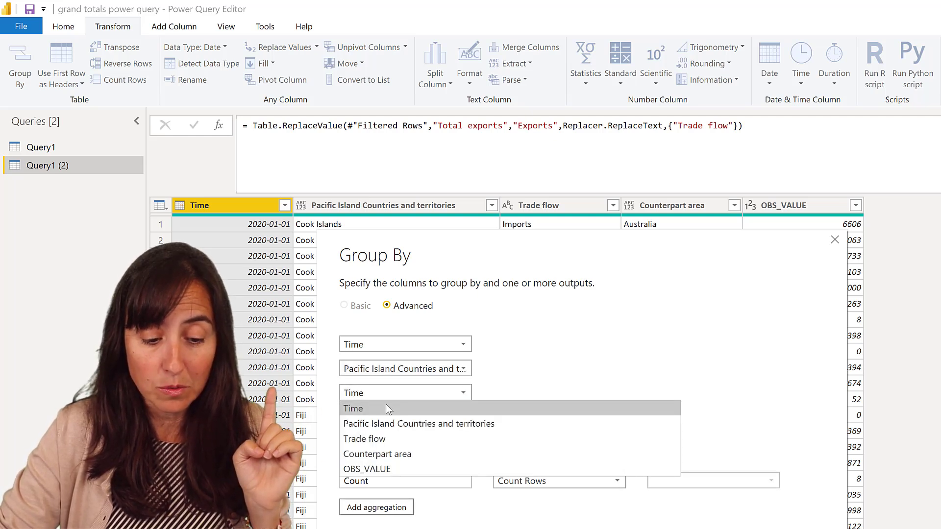
pyautogui.click(387, 439)
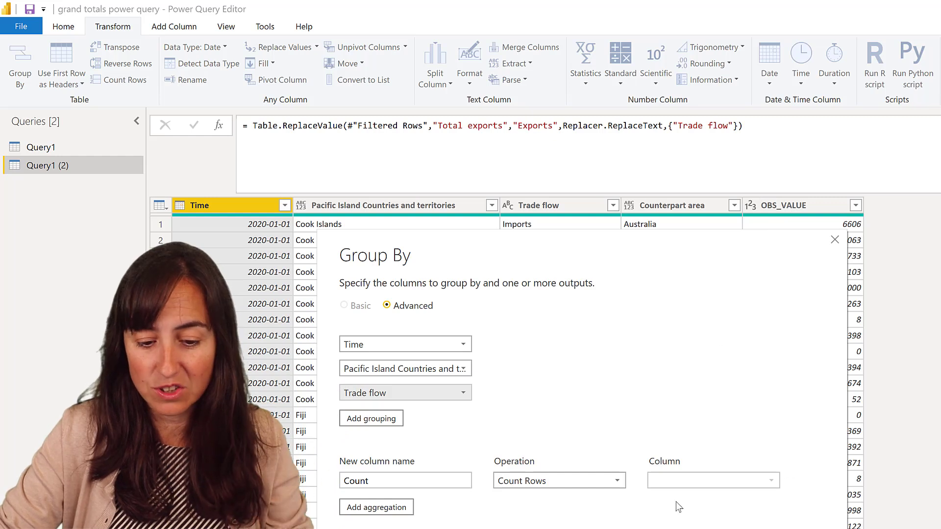
# Set the aggregation to Sum of the OBS_VALUE column.
pyautogui.click(540, 481)
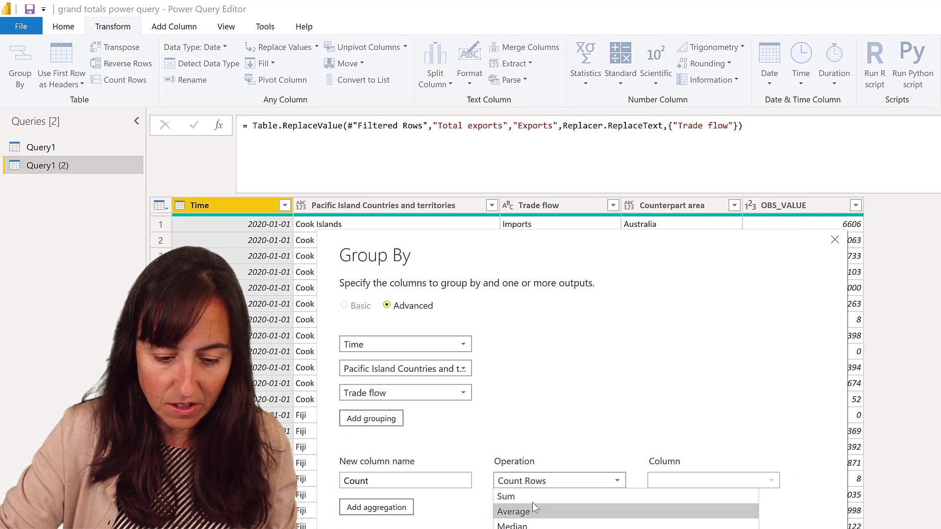
pyautogui.click(532, 498)
pyautogui.click(672, 481)
pyautogui.click(678, 524)
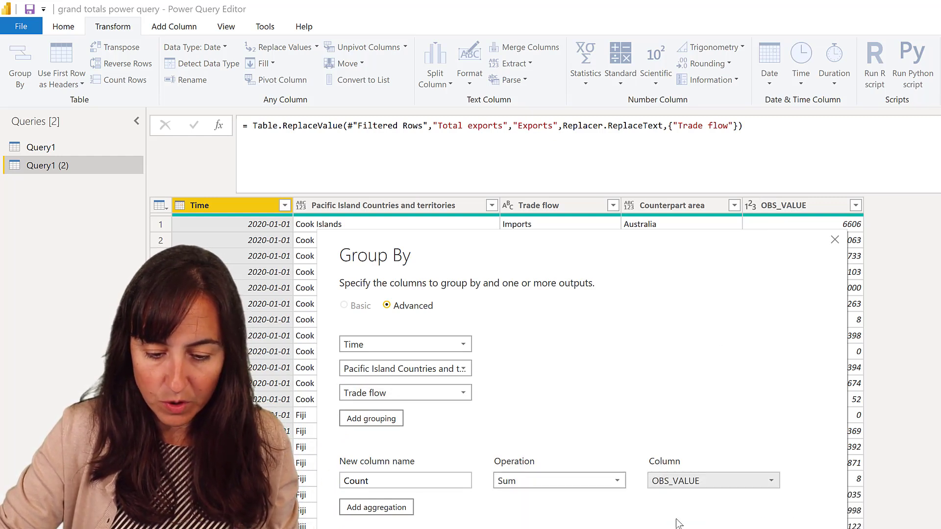
# Name the new aggregated column OBS_VALUE and confirm the grouping.
pyautogui.doubleClick(398, 481)
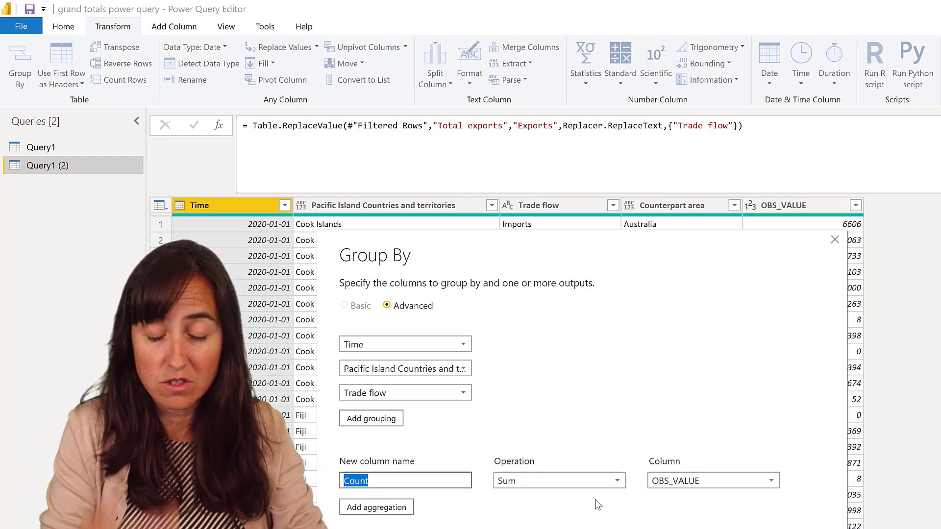
pyautogui.write('Obs_')
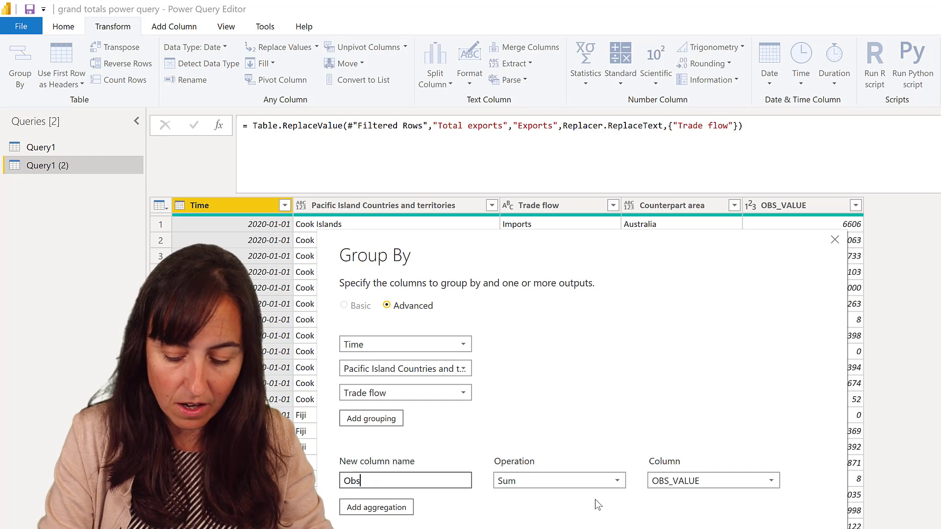
pyautogui.press('BackSpace')
pyautogui.press('BackSpace')
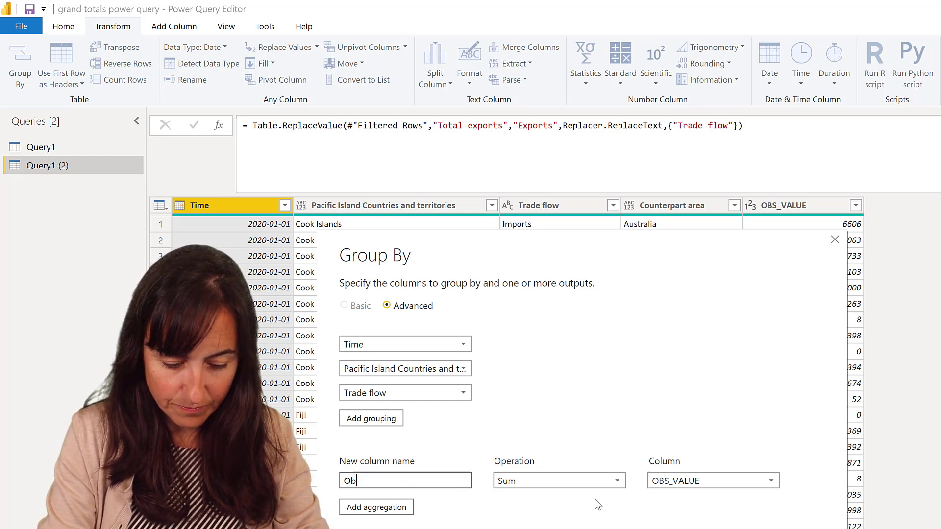
pyautogui.press('BackSpace')
pyautogui.write('B')
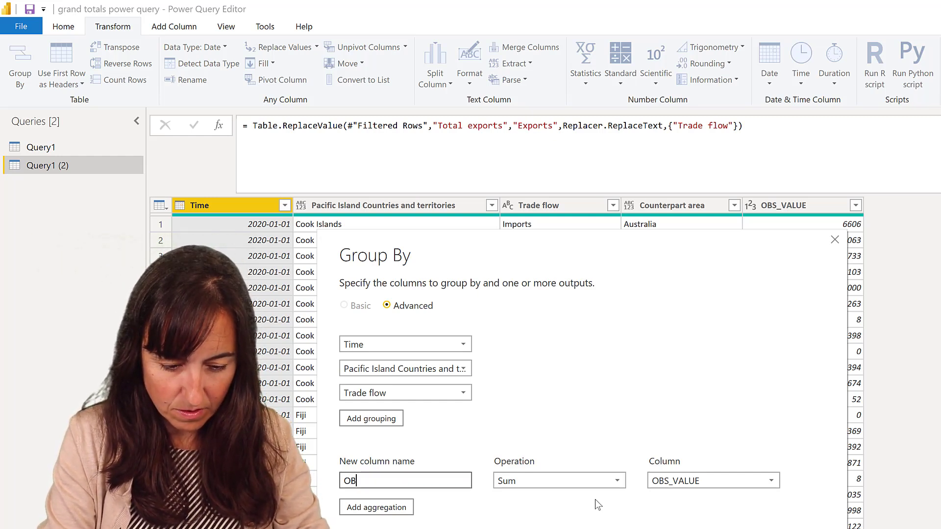
pyautogui.write('S_VALUE')
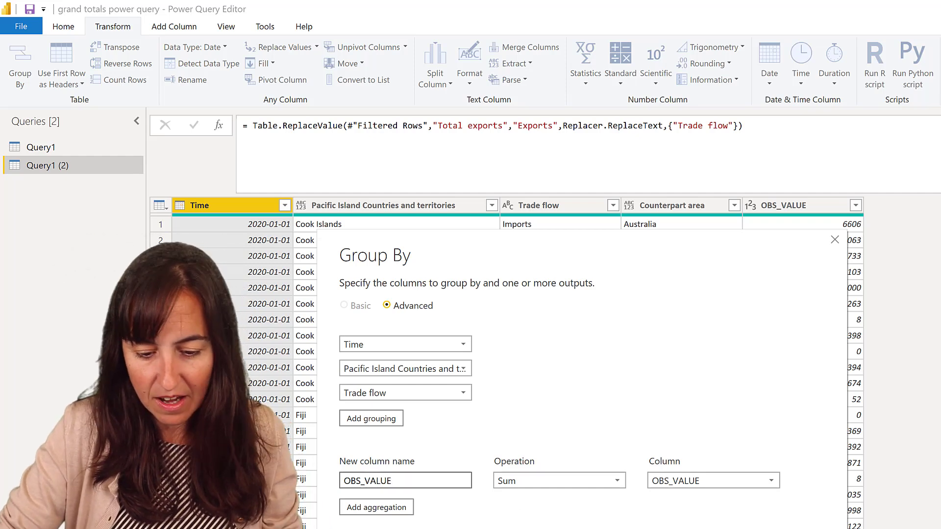
pyautogui.press('Return')
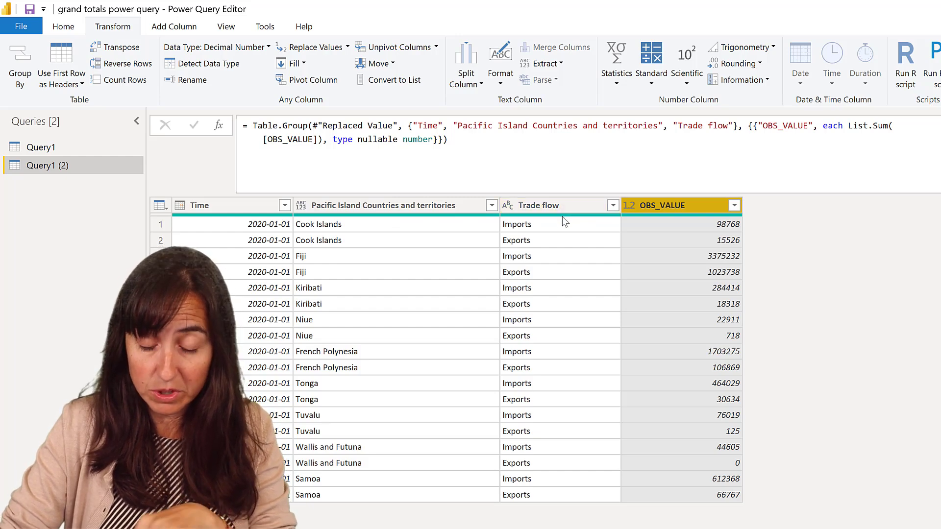
# Select a Trade flow cell and bring up its context options.
pyautogui.moveTo(562, 215)
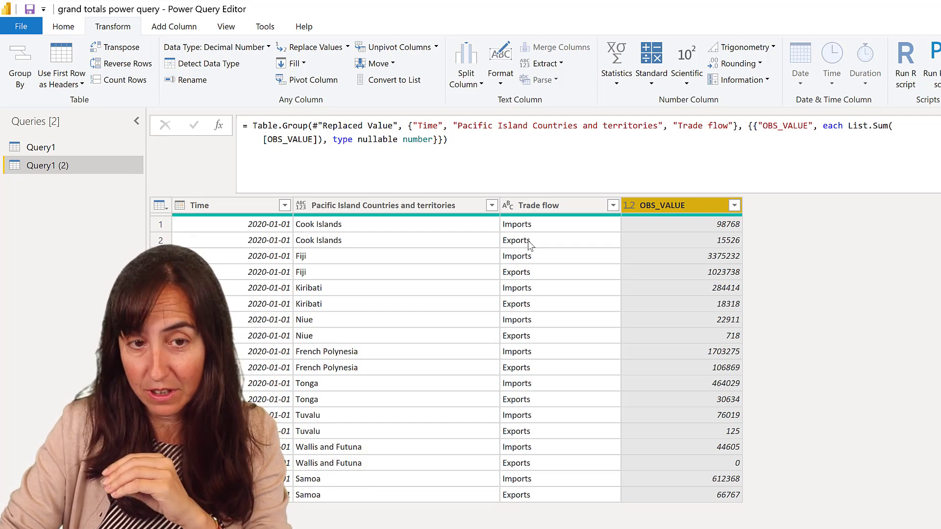
pyautogui.click(536, 224)
pyautogui.rightClick(537, 223)
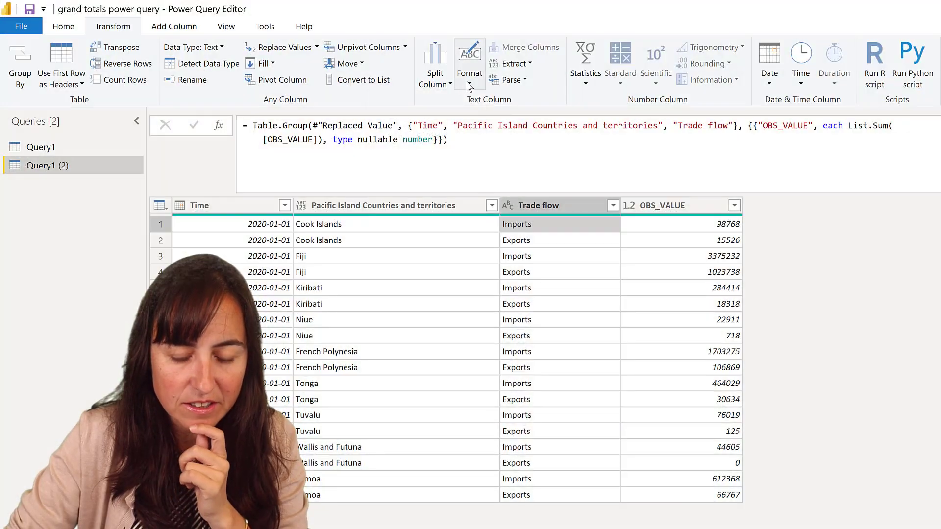
# Prefix every Trade flow value with 'Total ', then view the Replaced Value step.
pyautogui.click(470, 82)
pyautogui.click(447, 189)
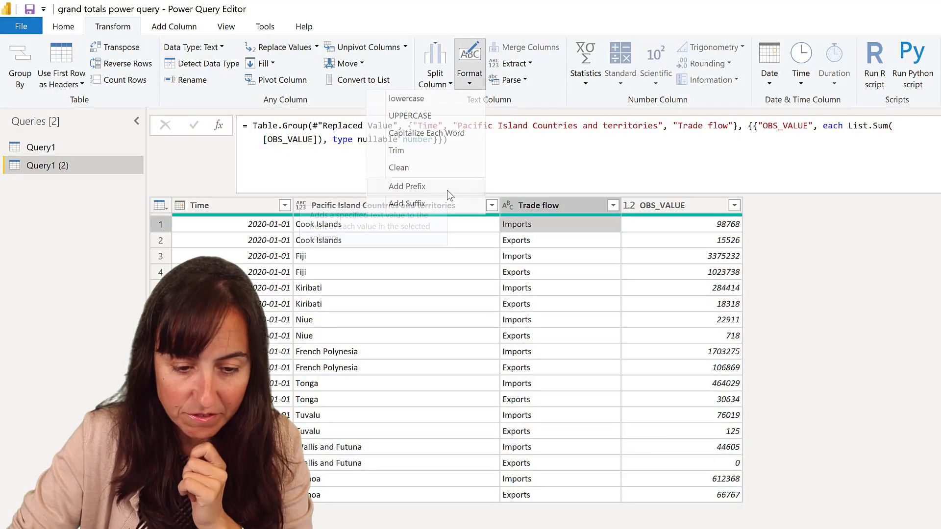
pyautogui.write('sdf')
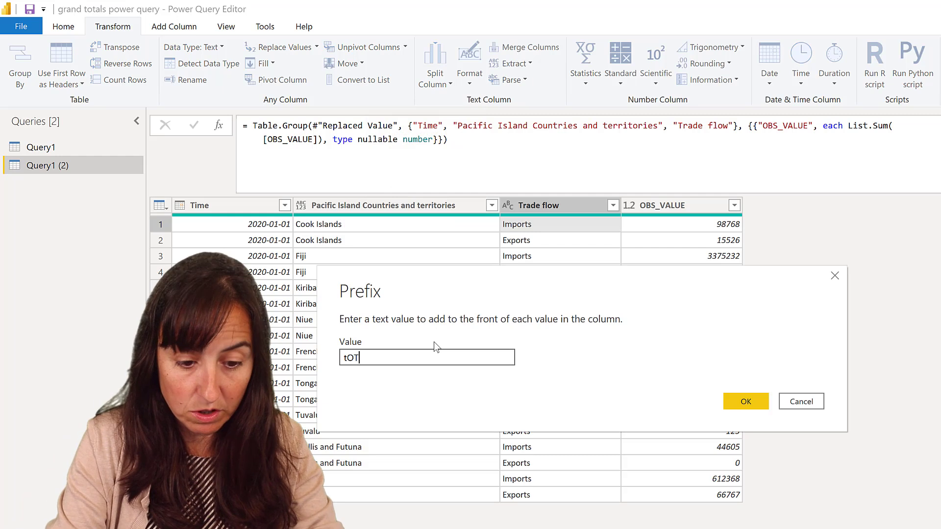
pyautogui.press('BackSpace')
pyautogui.press('BackSpace')
pyautogui.press('BackSpace')
pyautogui.write('Total')
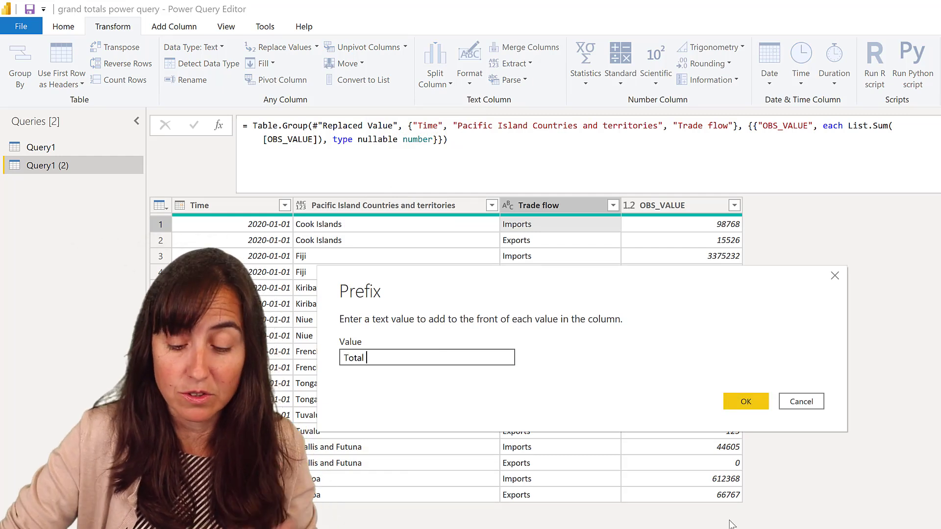
pyautogui.click(740, 405)
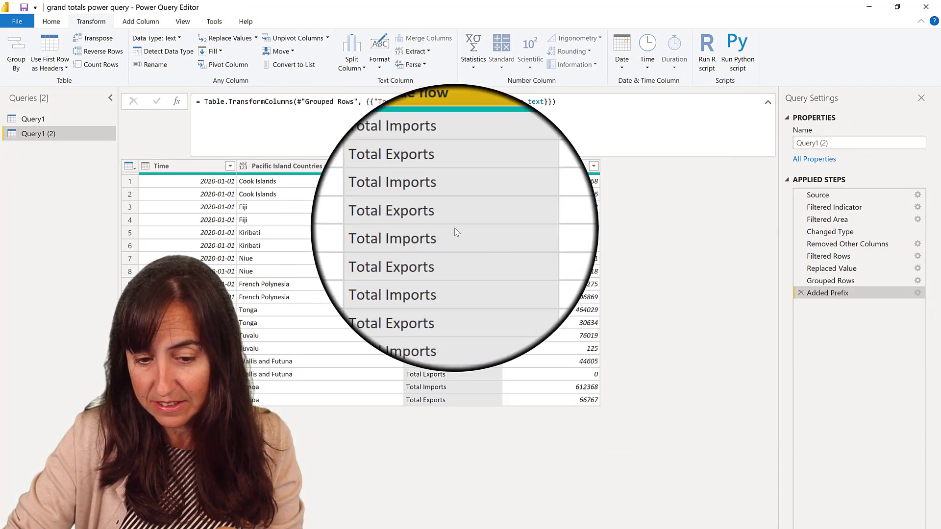
pyautogui.click(848, 275)
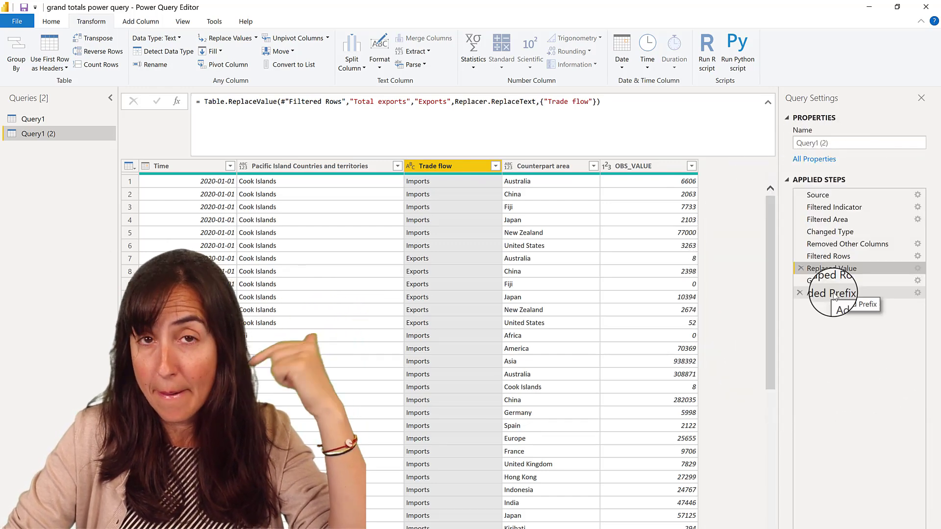
# Compare the Added Prefix and Replaced Value steps, then launch the Advanced Editor from Home.
pyautogui.click(833, 292)
pyautogui.click(834, 269)
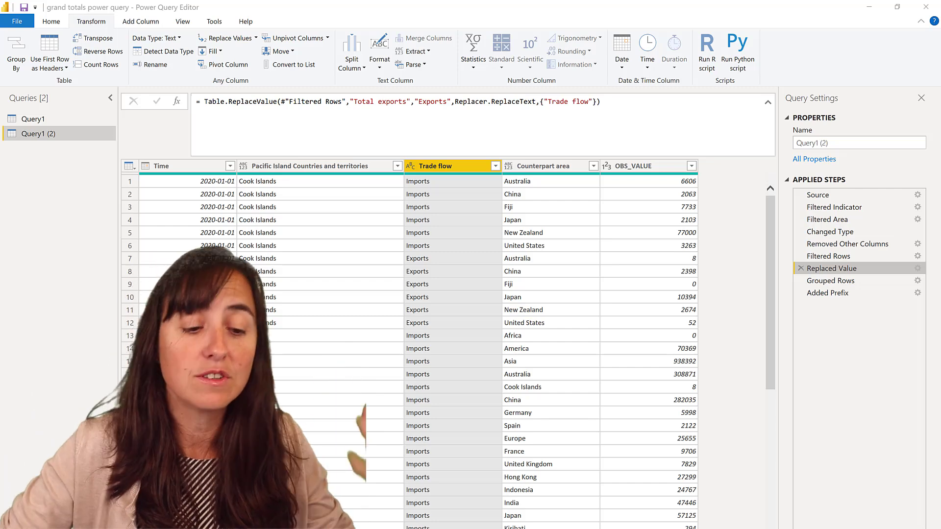
pyautogui.click(17, 219)
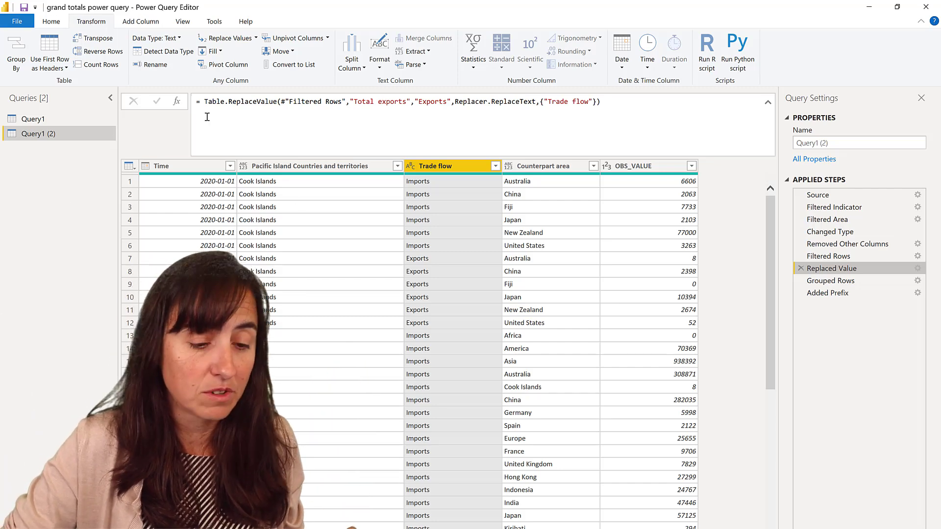
pyautogui.scroll(1, 186, 49)
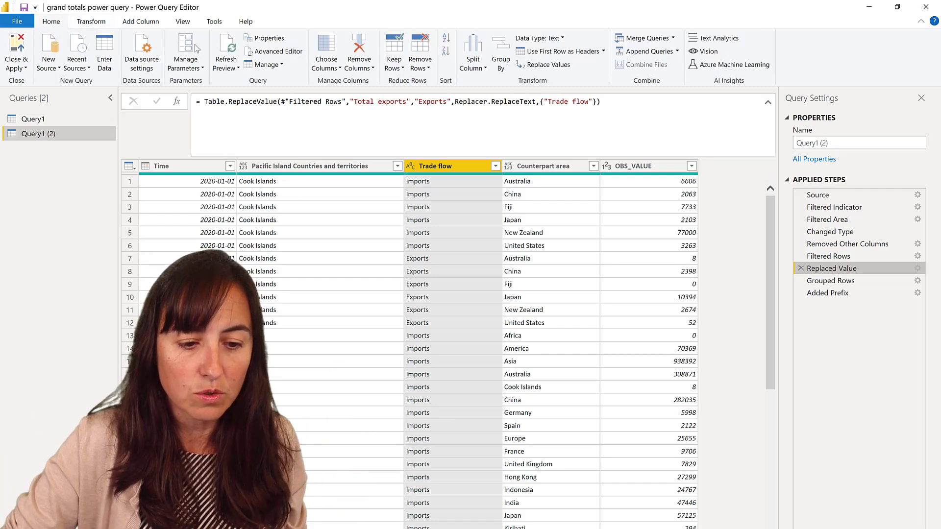
pyautogui.click(287, 52)
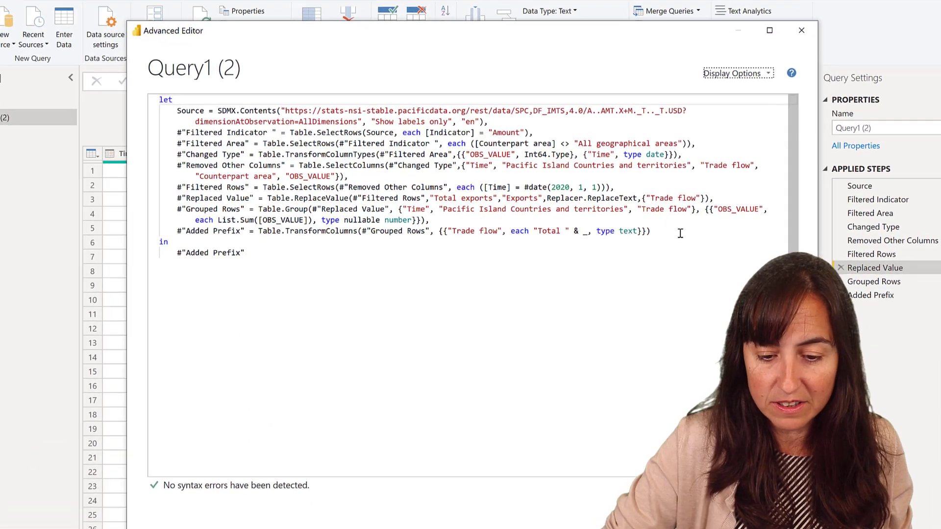
# Start a new step line 'AppendTables = Table.Combine(' after the Added Prefix step.
pyautogui.click(654, 236)
pyautogui.write(',')
pyautogui.press('Return')
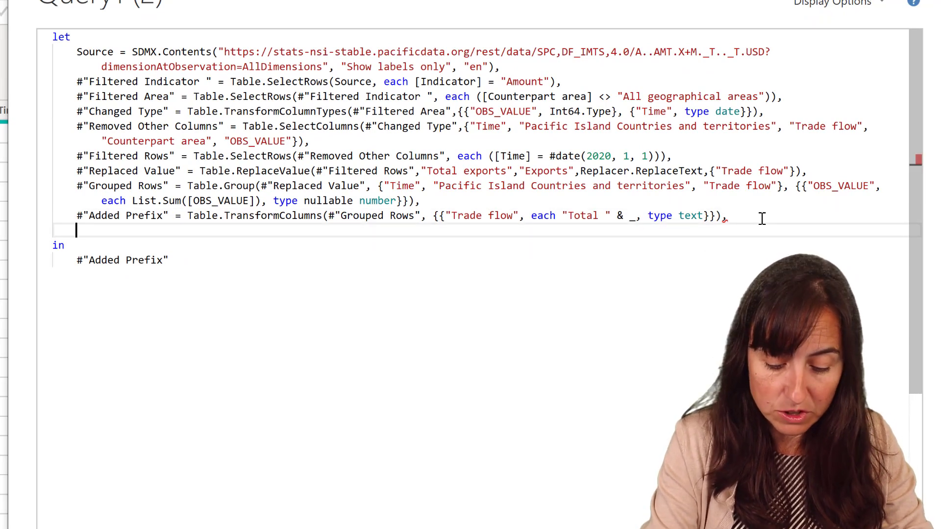
pyautogui.write('AppendTables =')
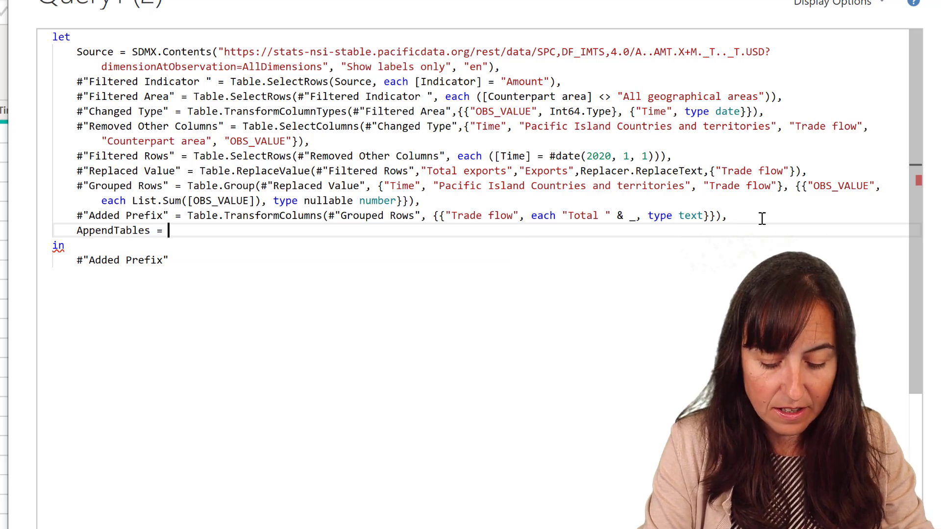
pyautogui.write(' Table')
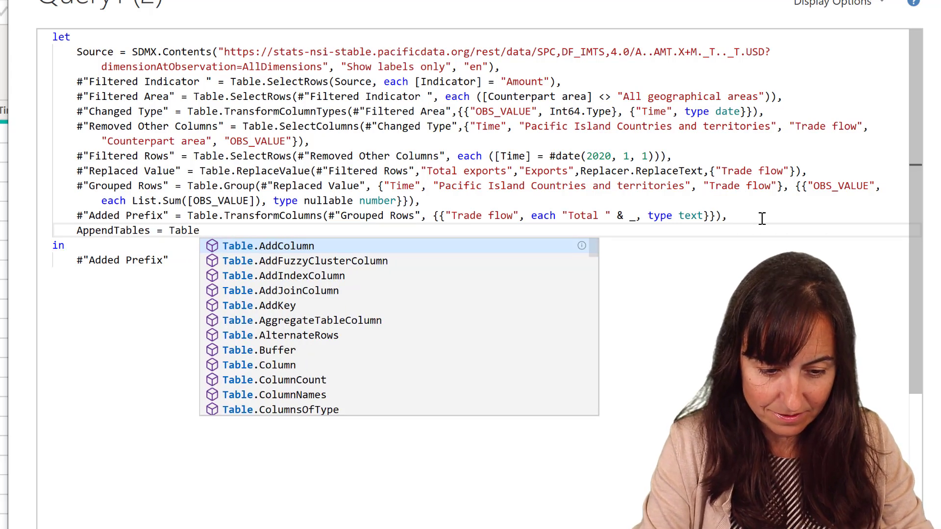
pyautogui.write('.Combine')
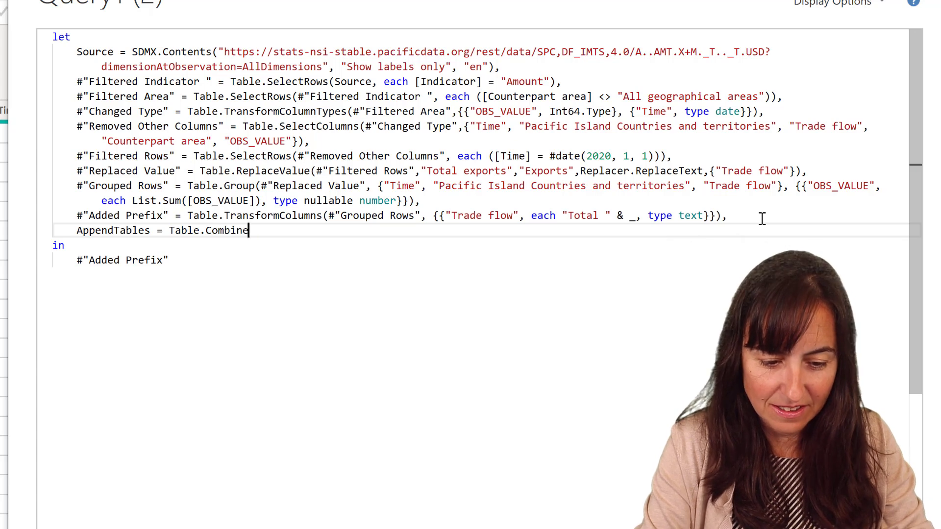
pyautogui.write('(')
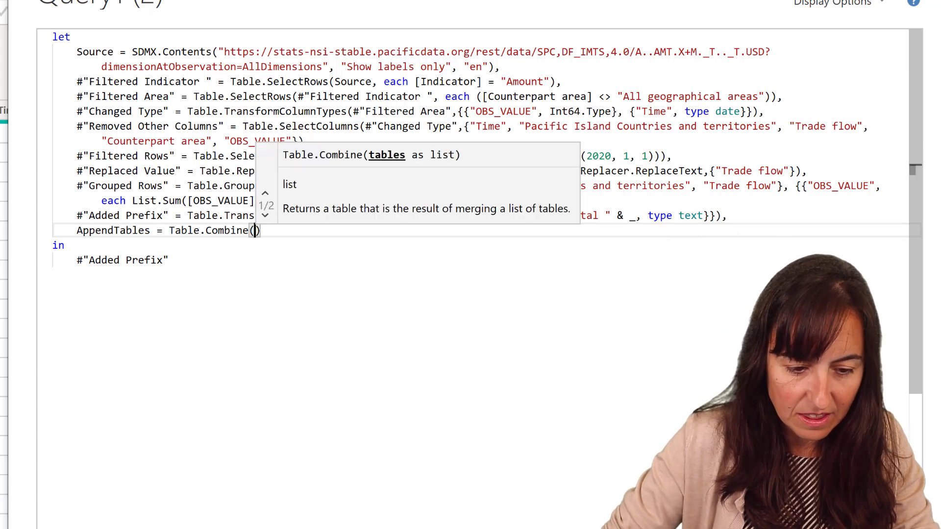
# Fill Table.Combine with #"Replaced Value" and #"Added Prefix" as its two arguments.
pyautogui.moveTo(182, 171); pyautogui.dragTo(74, 171)
pyautogui.hotkey('ctrl', 'c')
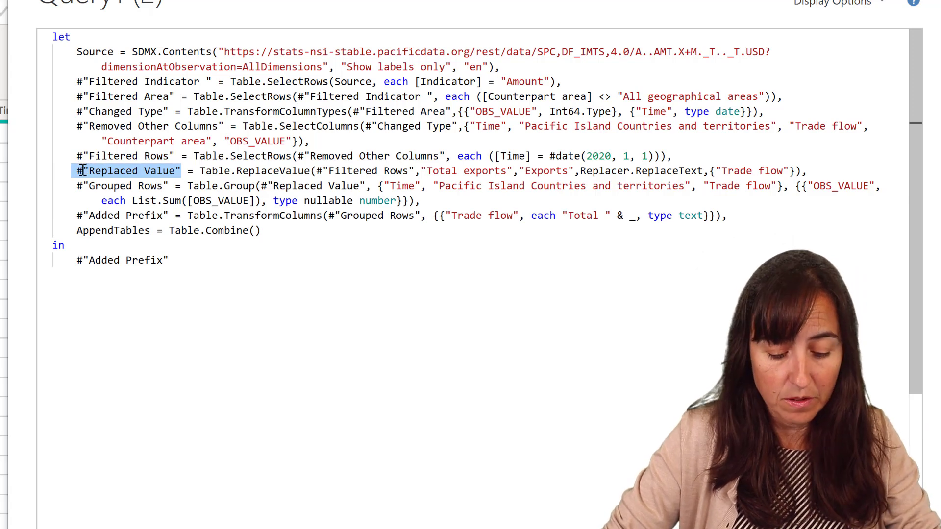
pyautogui.click(255, 230)
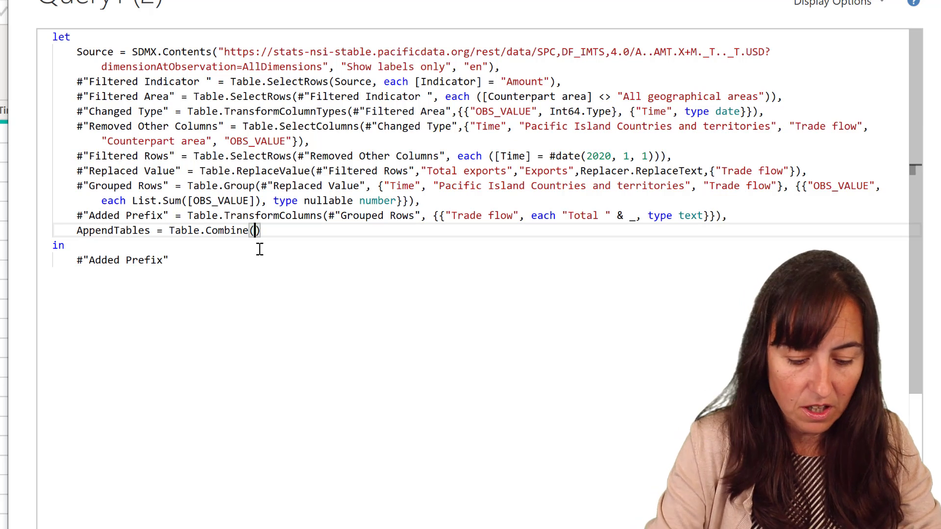
pyautogui.hotkey('ctrl', 'v')
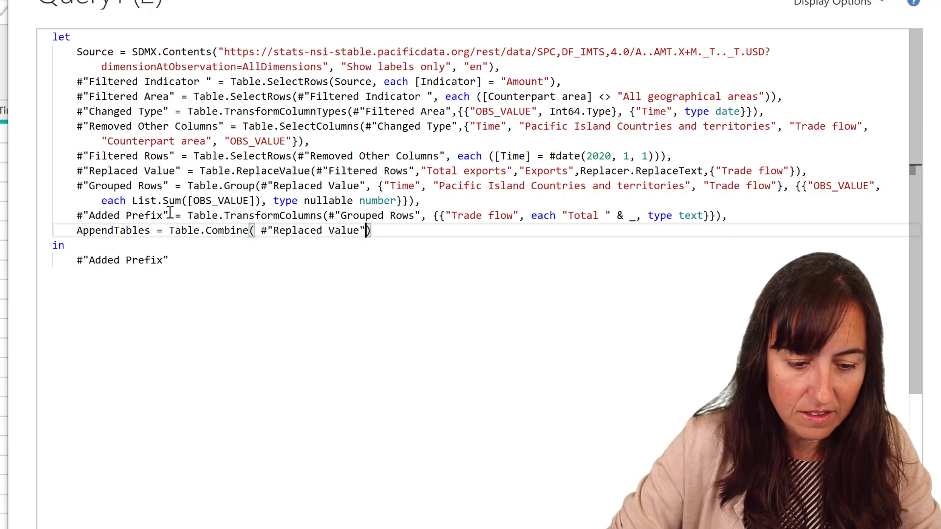
pyautogui.moveTo(173, 213); pyautogui.dragTo(70, 216)
pyautogui.hotkey('ctrl', 'c')
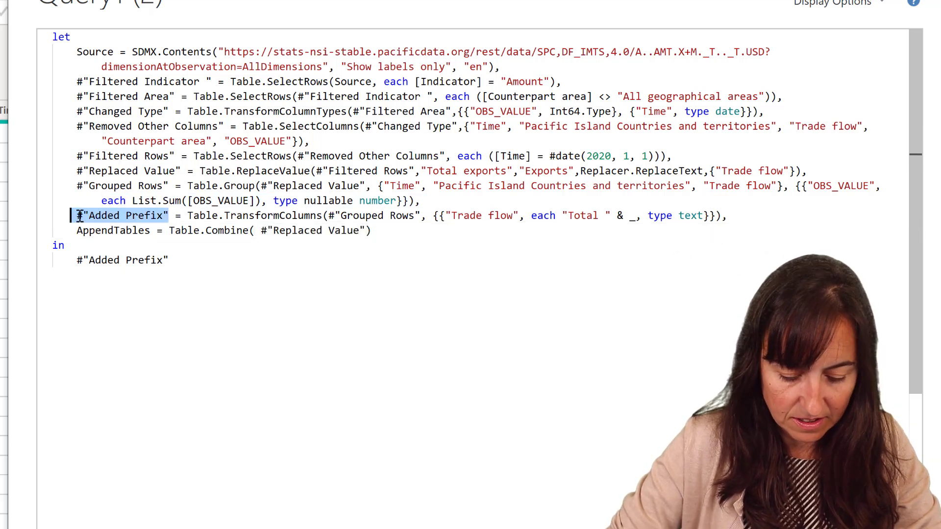
pyautogui.click(365, 232)
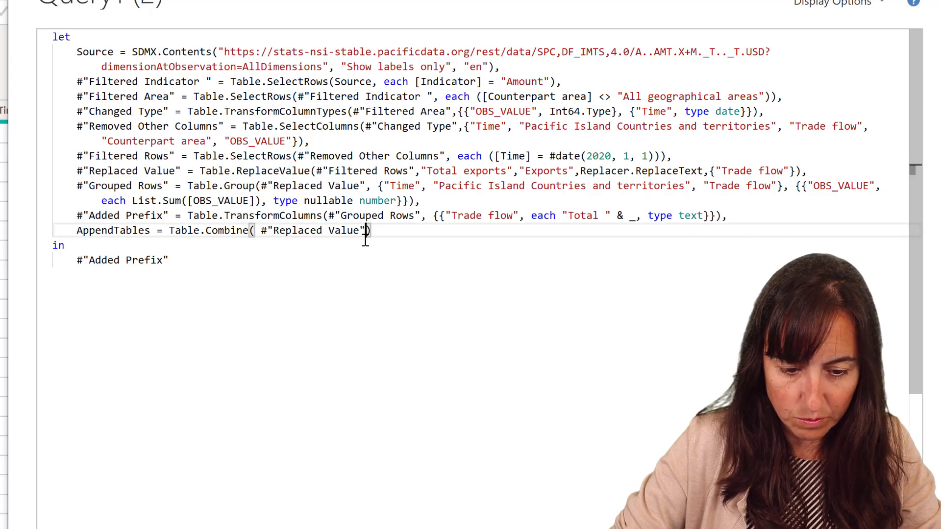
pyautogui.write(',')
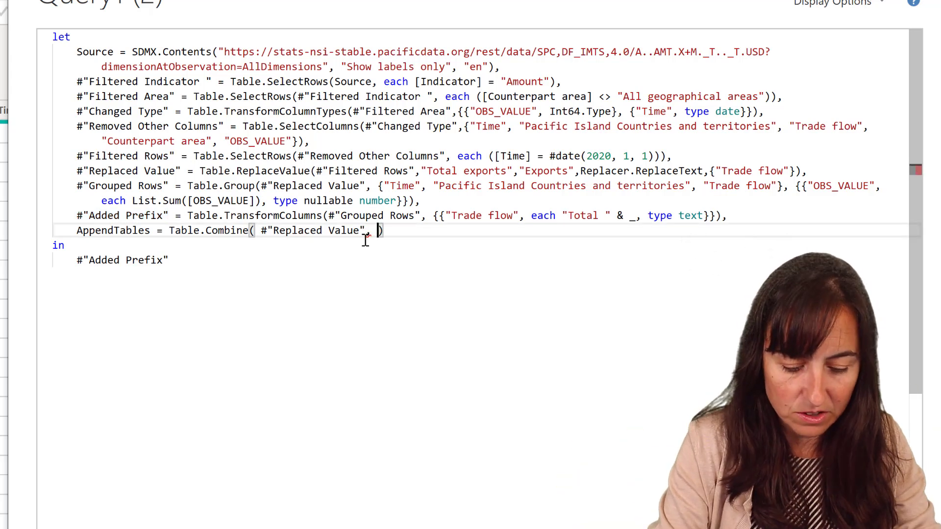
pyautogui.hotkey('ctrl', 'v')
pyautogui.press('Down')
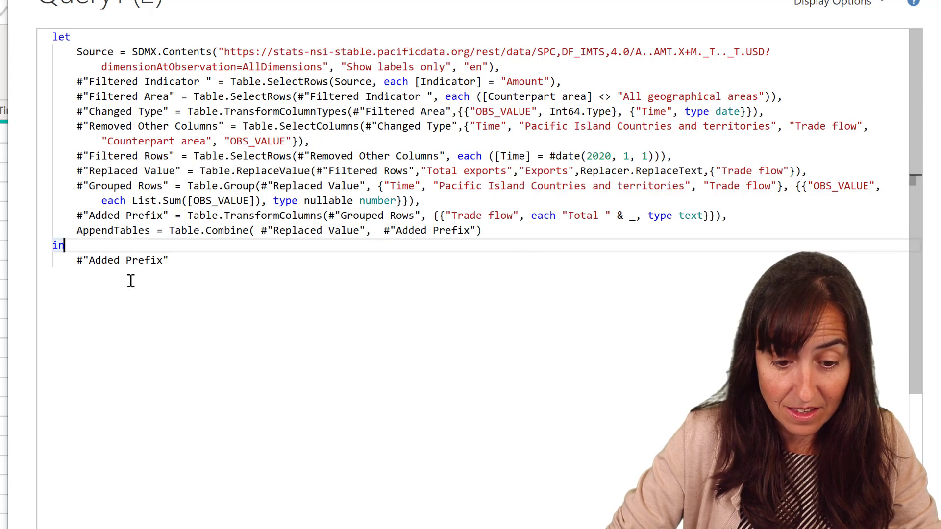
# Replace the final output #"Added Prefix" with AppendTables and close the Advanced Editor.
pyautogui.moveTo(150, 231); pyautogui.dragTo(73, 234)
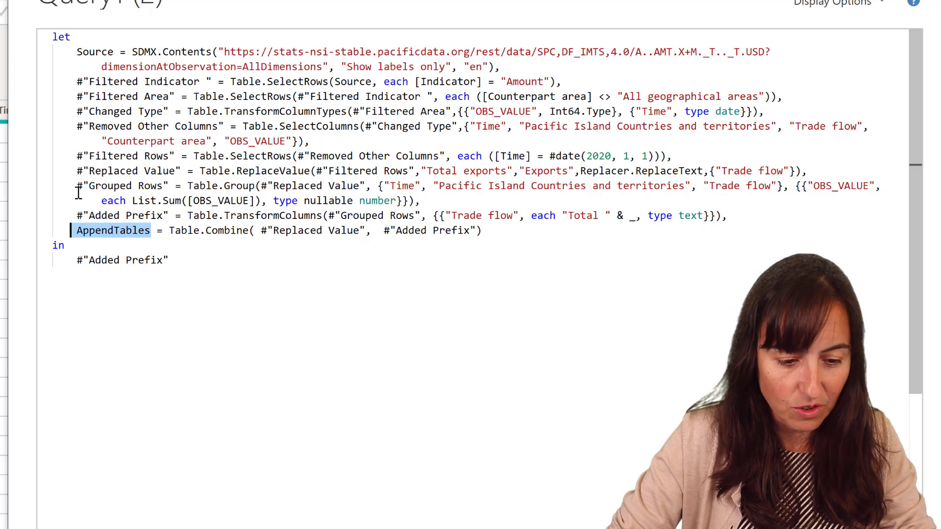
pyautogui.moveTo(178, 258); pyautogui.dragTo(64, 261)
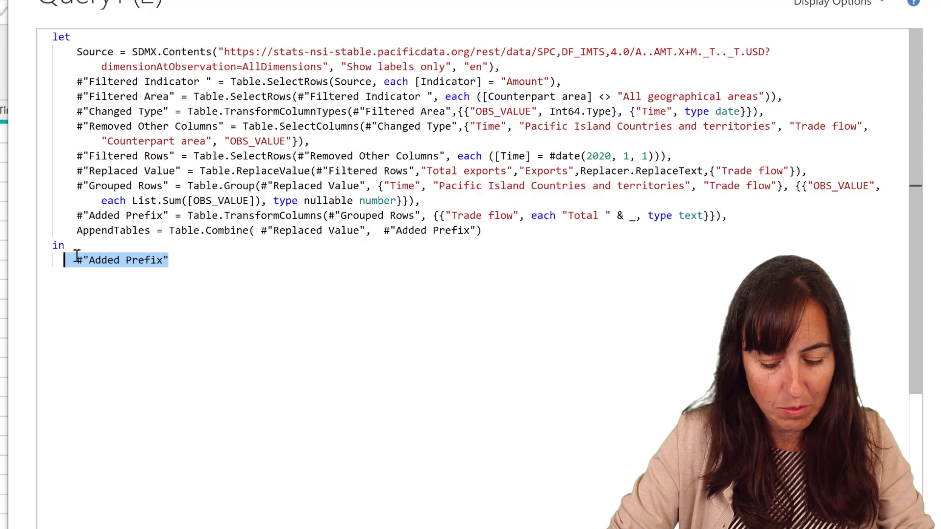
pyautogui.write('AppendTables')
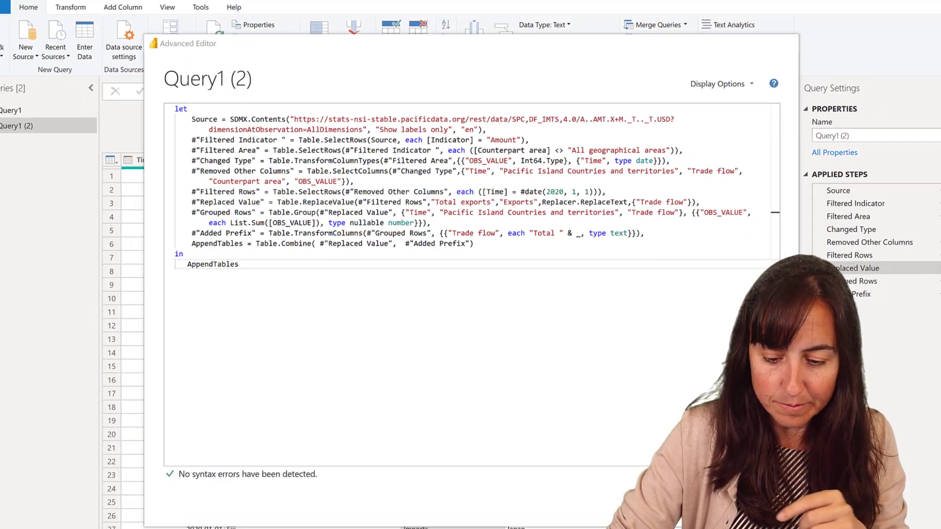
pyautogui.click(746, 475)
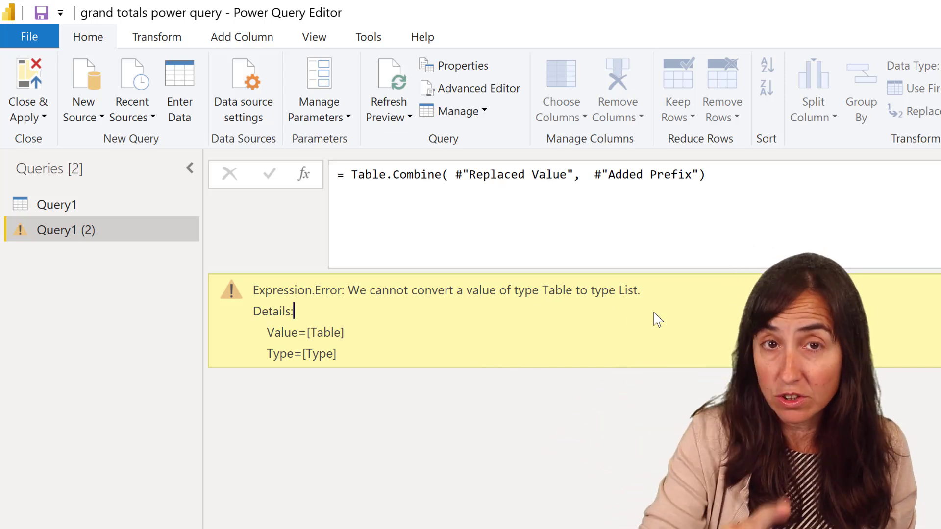
# Change the formula to Table.Combine({ #"Replaced Value", #"Added Prefix"}) in the formula bar.
pyautogui.click(445, 176)
pyautogui.press('Right')
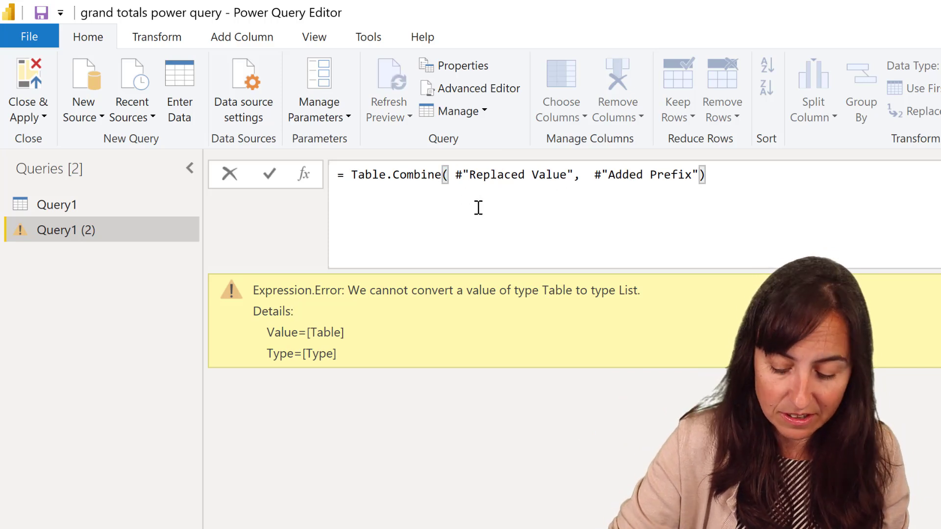
pyautogui.write('{')
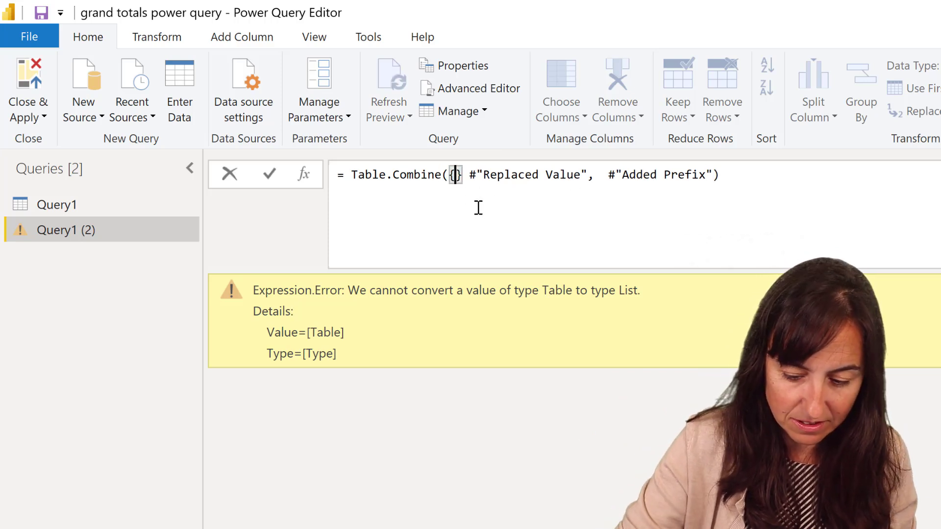
pyautogui.press('Delete')
pyautogui.click(708, 176)
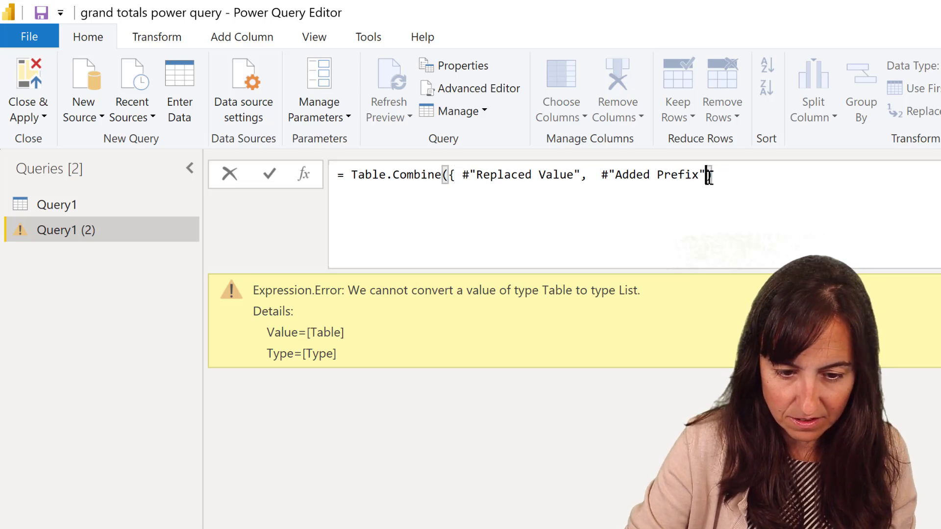
pyautogui.write('}')
pyautogui.press('Return')
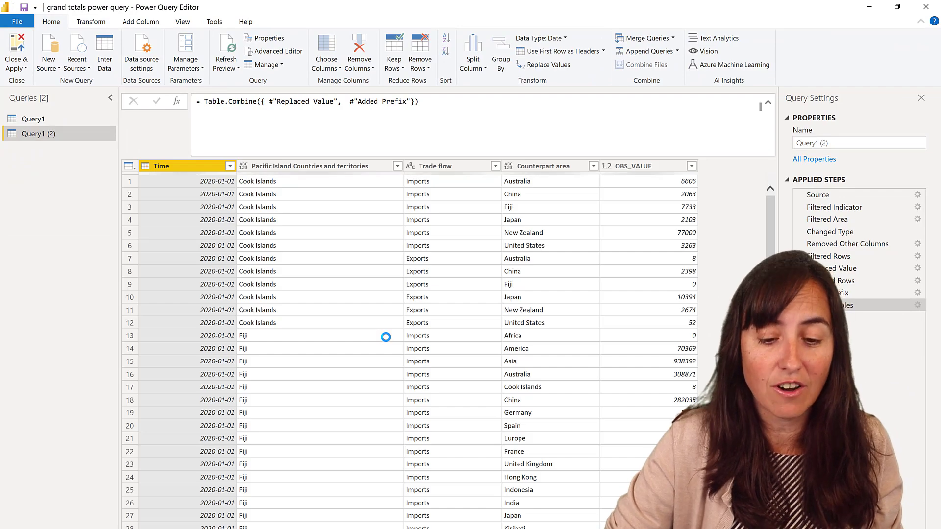
# Scroll down the combined table toward its bottom rows.
pyautogui.scroll(-20, 516, 422)
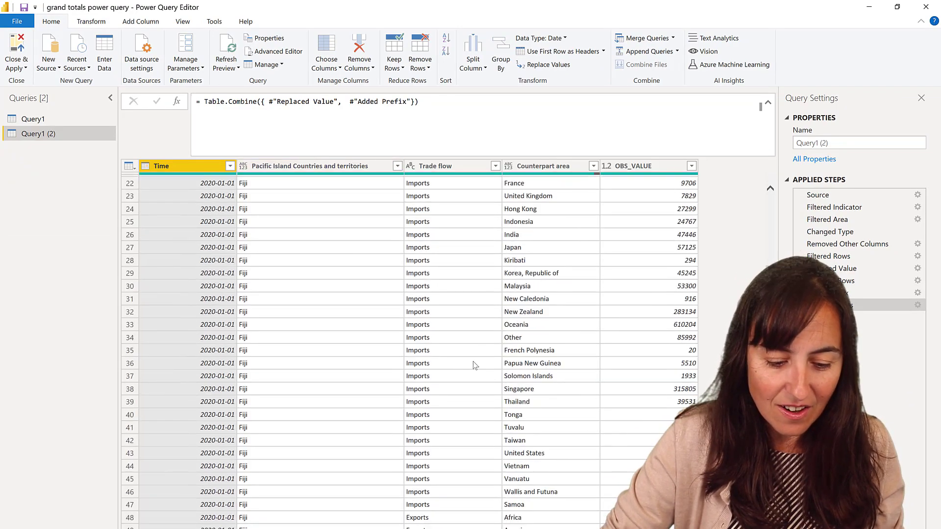
pyautogui.scroll(-20, 516, 421)
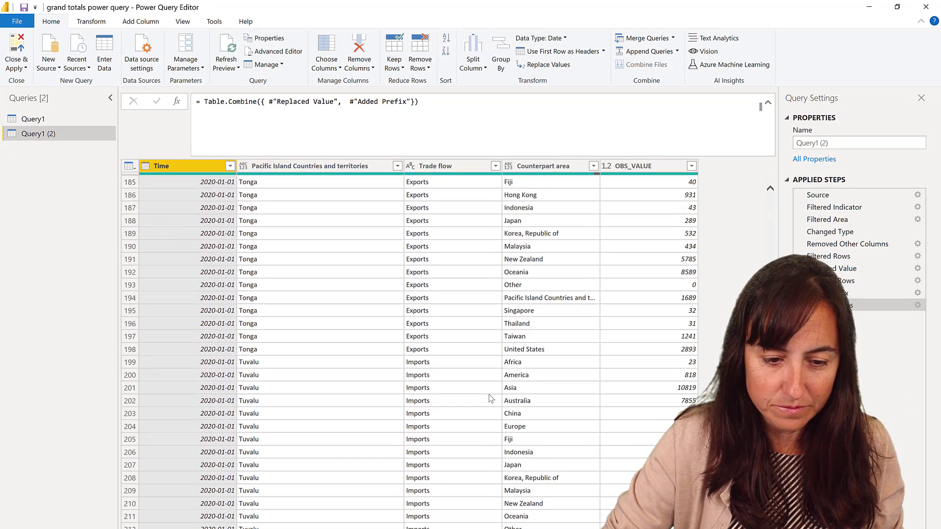
pyautogui.scroll(-20, 460, 387)
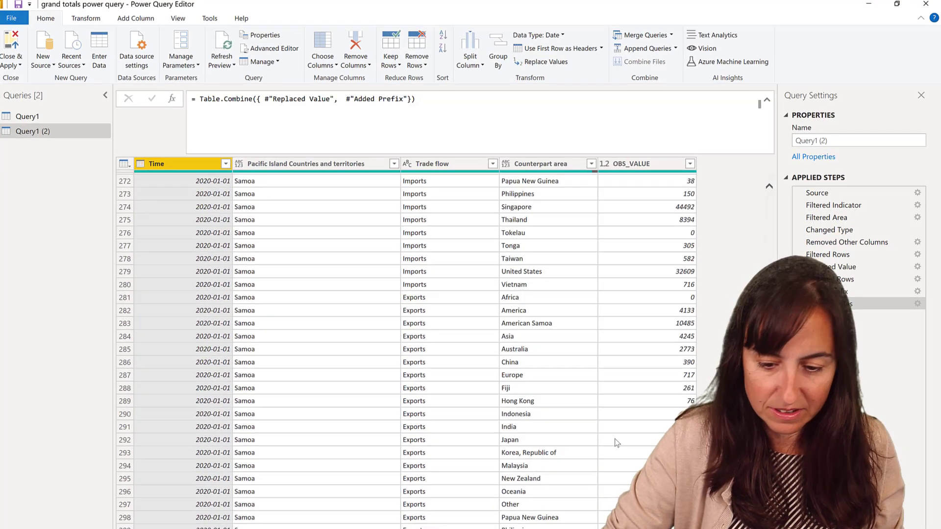